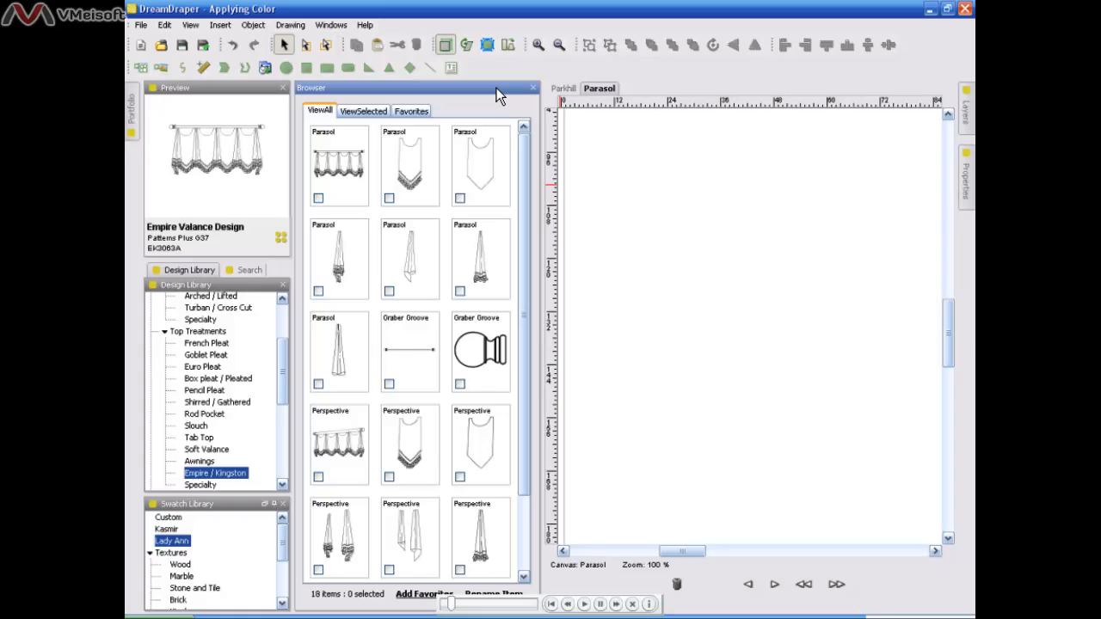
Place the full Empire Valance Design on the Parasol canvas and ungroup it into its component pieces
left_click(533, 89)
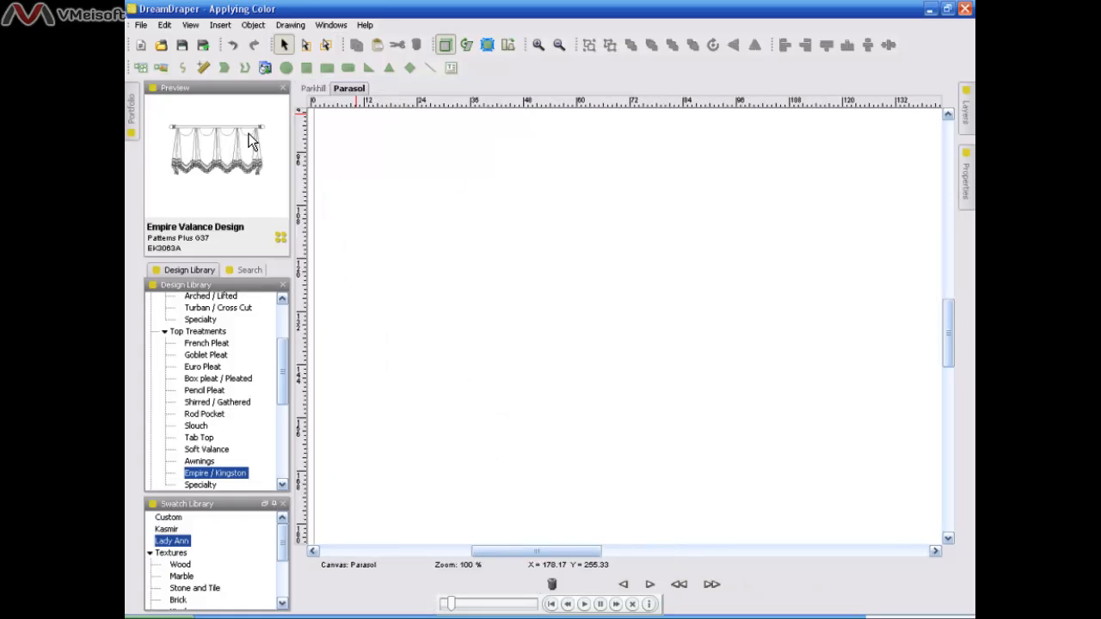
left_click_drag(239, 157, 546, 263)
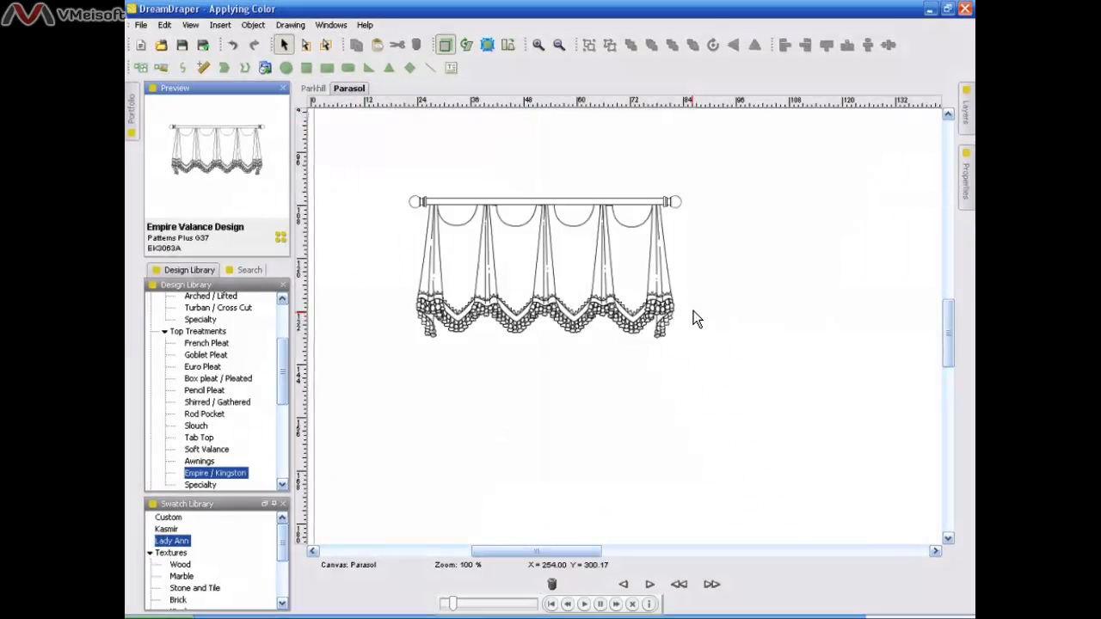
left_click(602, 285)
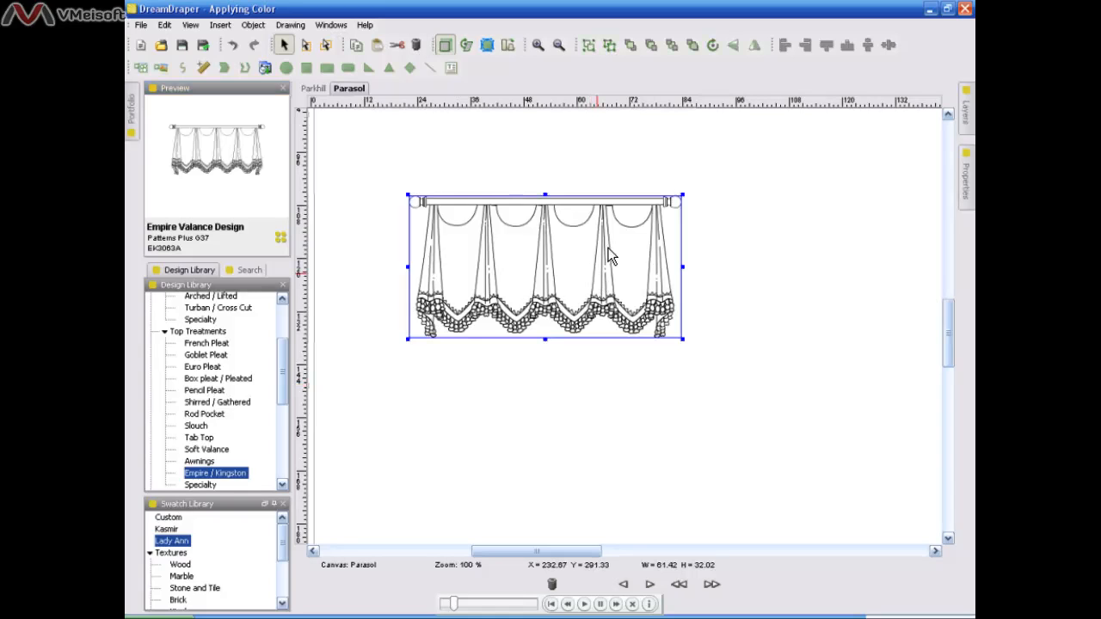
left_click(615, 48)
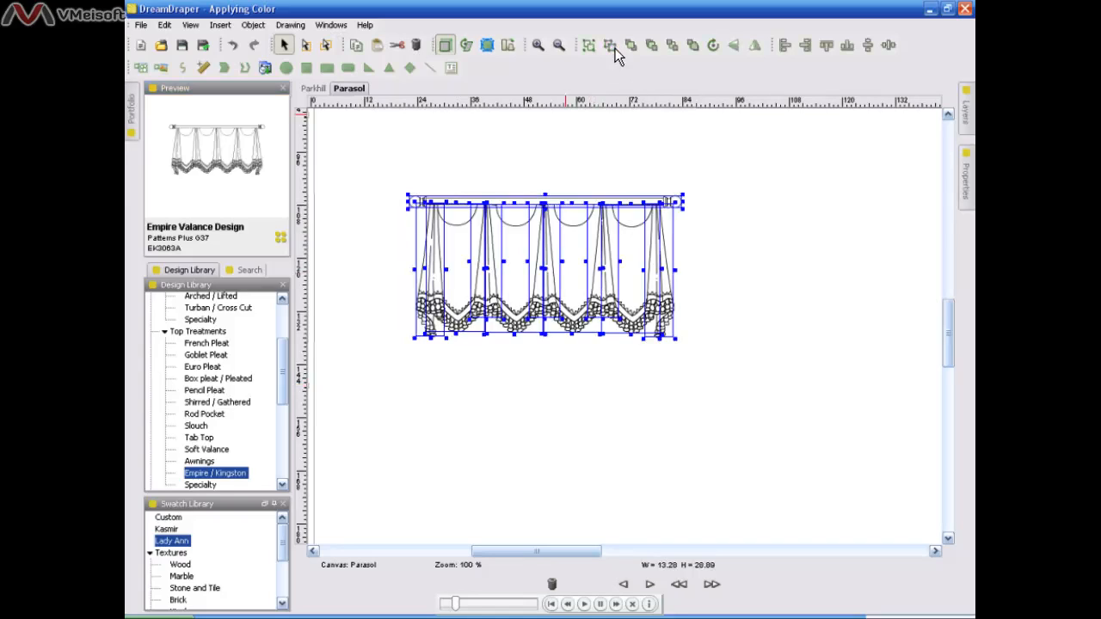
left_click(575, 149)
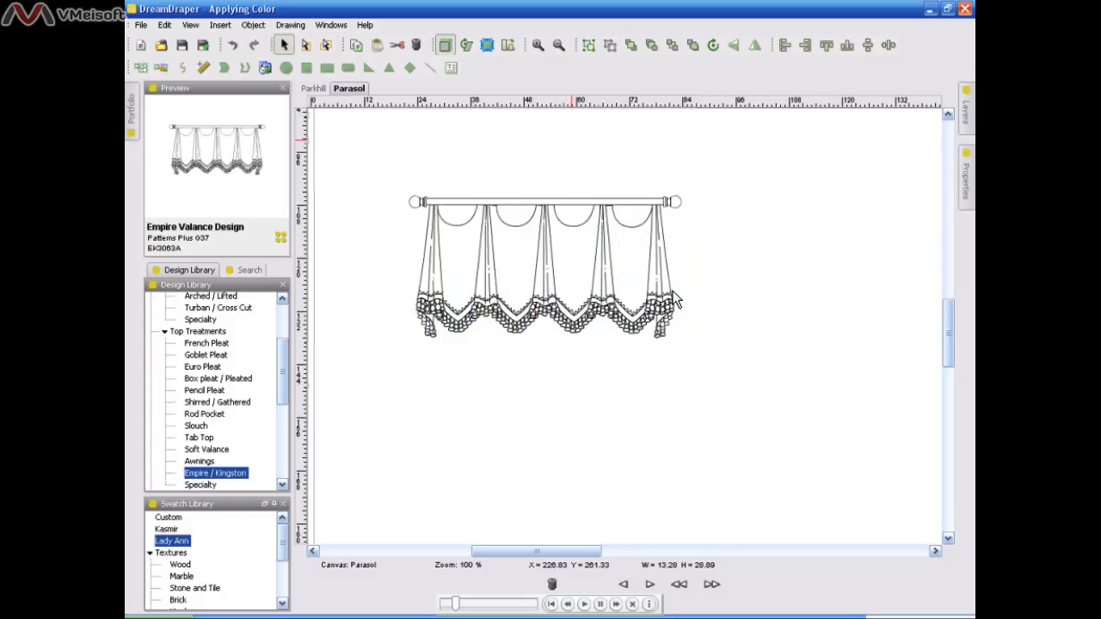
Move the valance's right end jabot and its adjacent scalloped panel below the rest of the valance
left_click_drag(675, 299, 588, 449)
left_click_drag(651, 315, 651, 453)
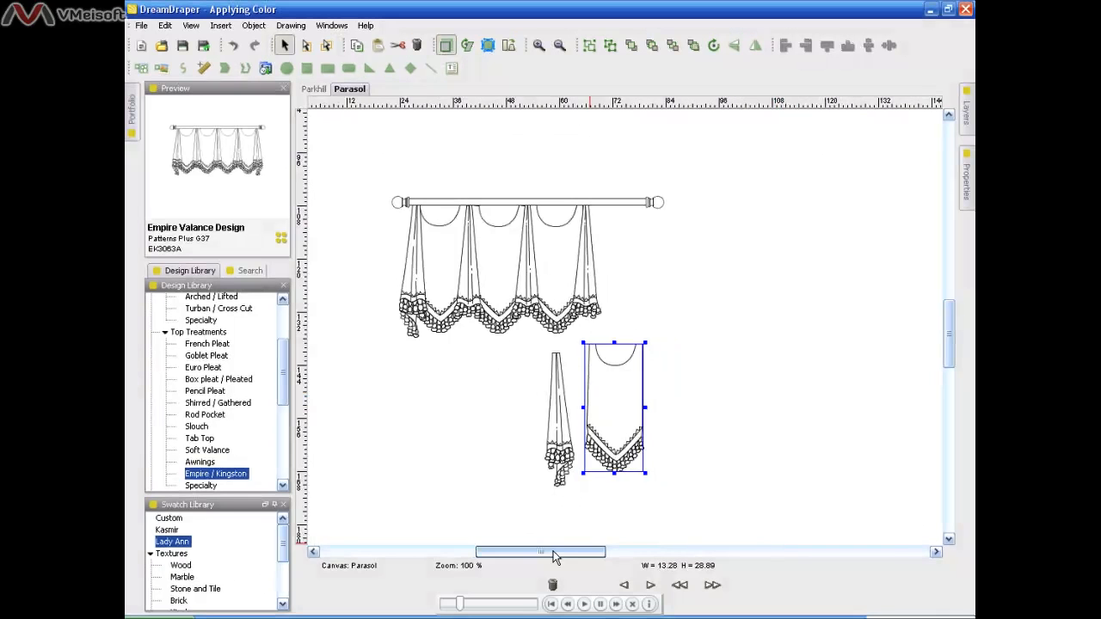
Select a single bead in the trim of the red valance's second panel and show its properties
left_click_drag(557, 551, 608, 558)
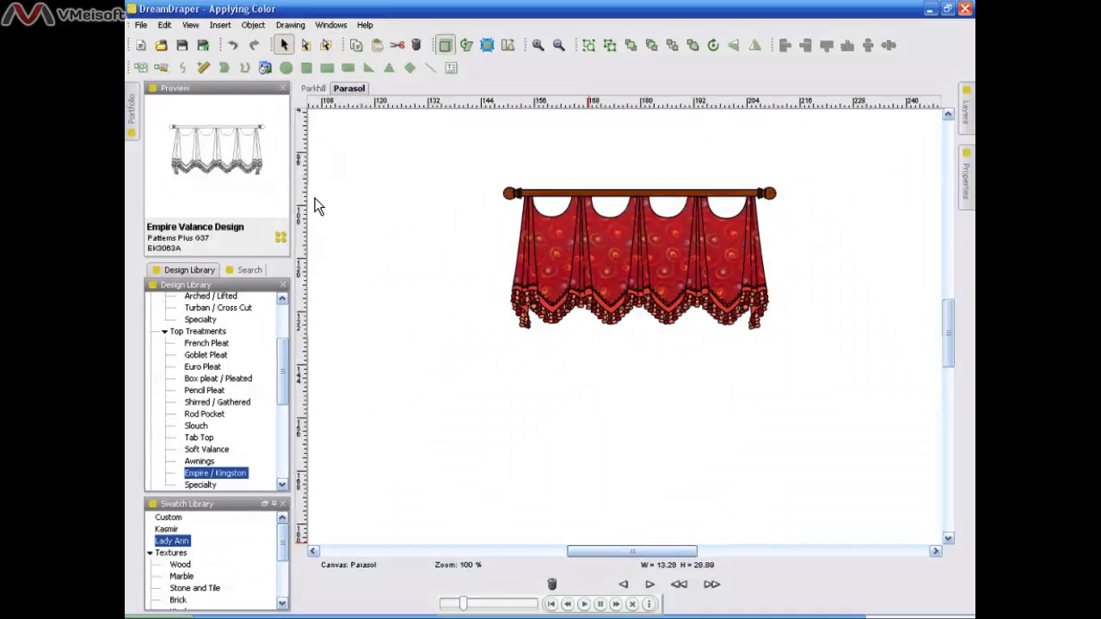
left_click(306, 46)
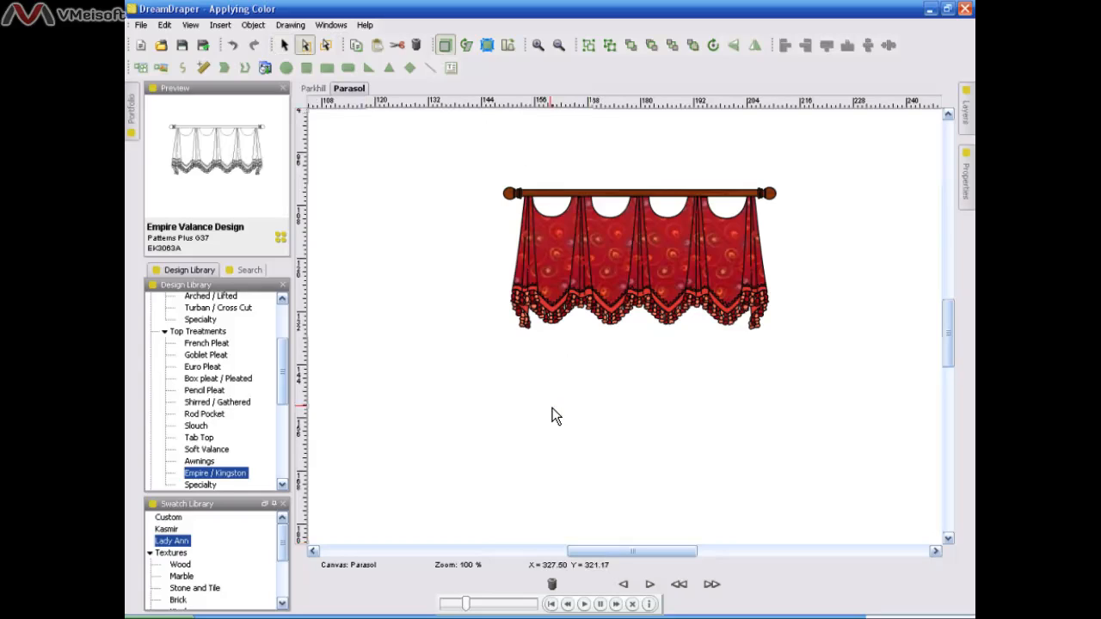
left_click(616, 325)
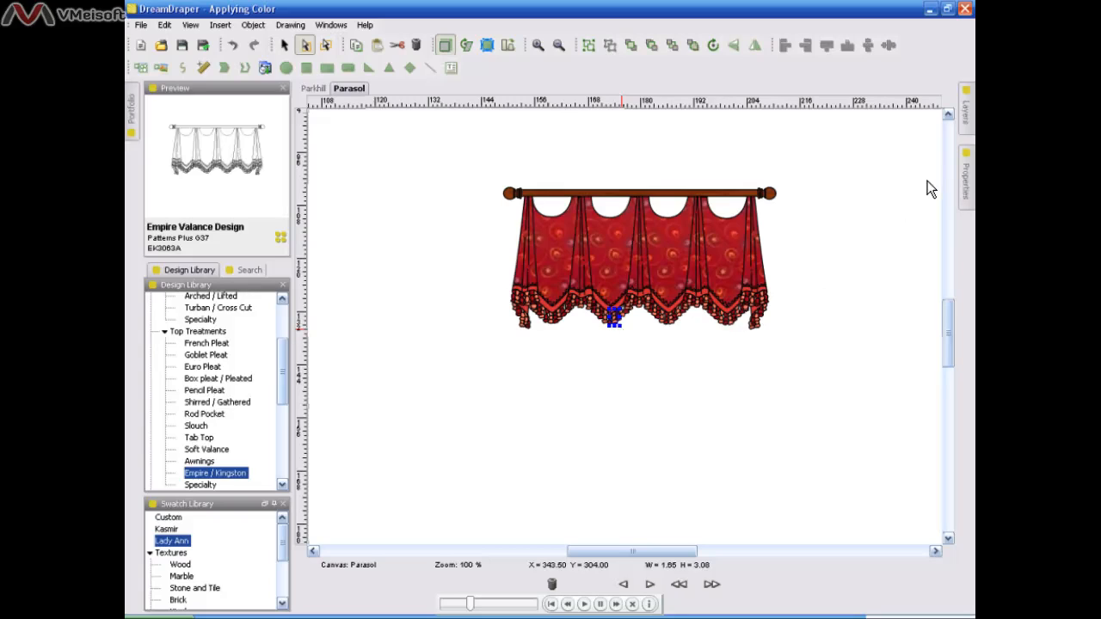
left_click(941, 92)
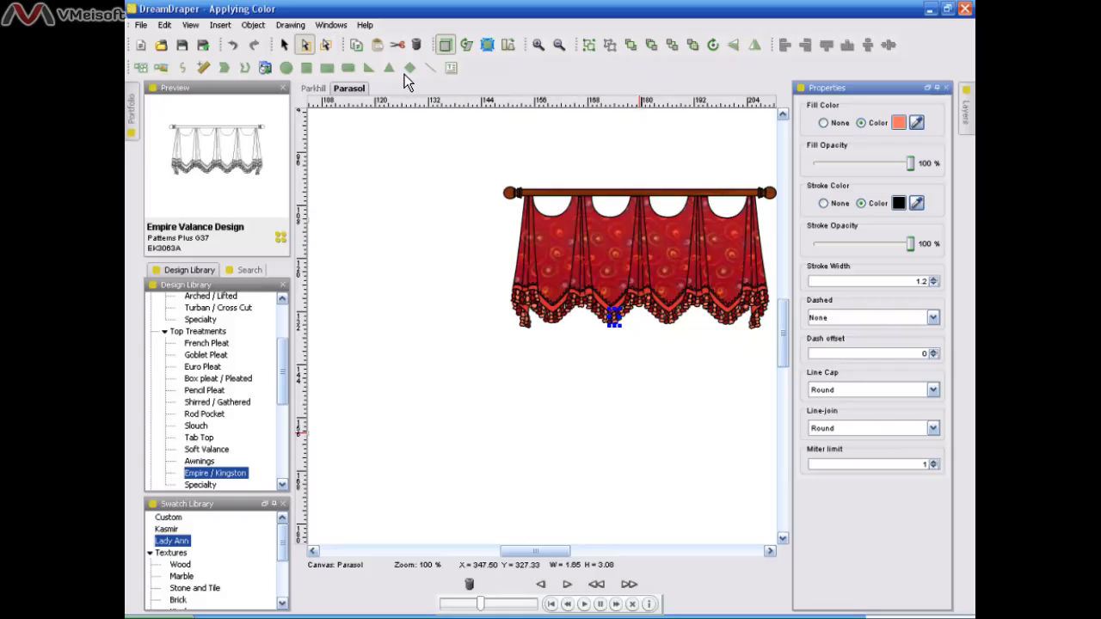
Group-select the bead trim on the red valance's second panel and fill it with the orange-red sampled from the neighbouring panel's trim
left_click(329, 48)
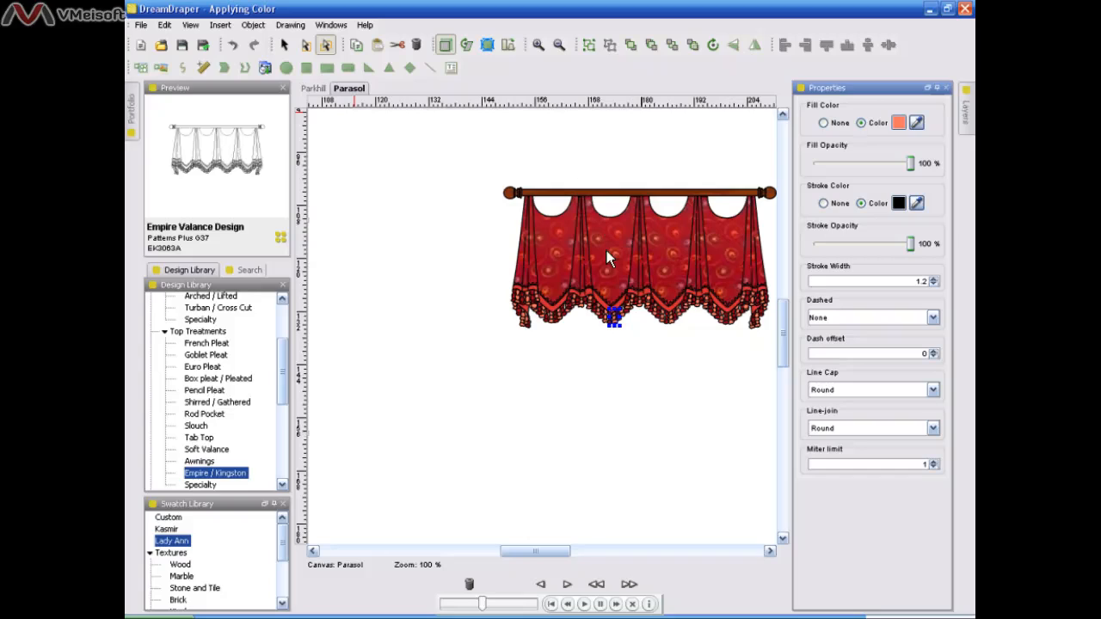
left_click(615, 353)
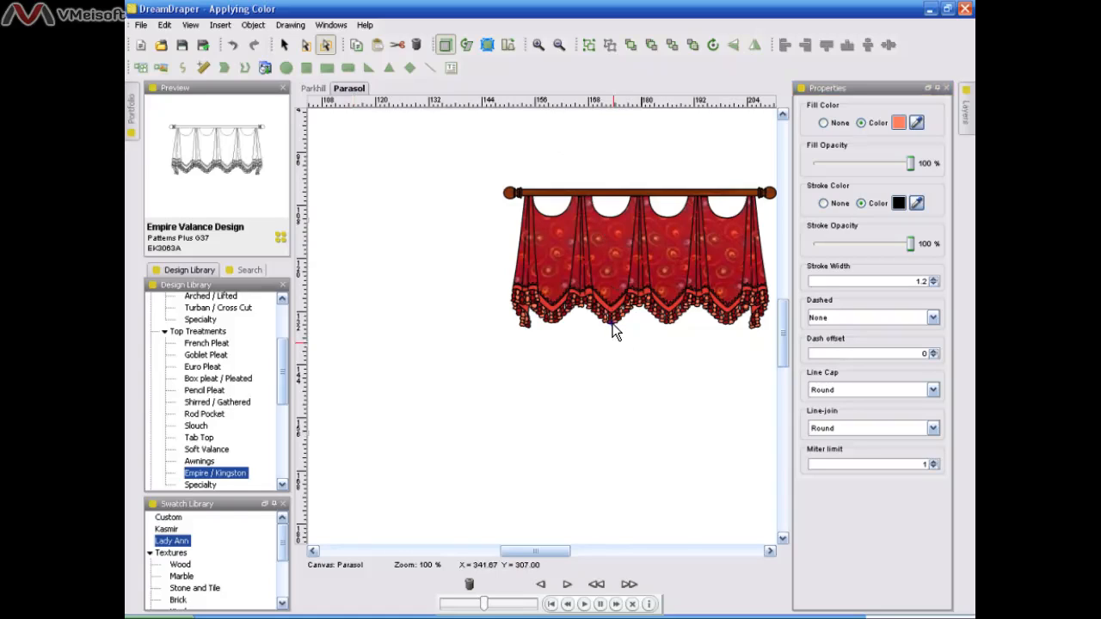
left_click(613, 332)
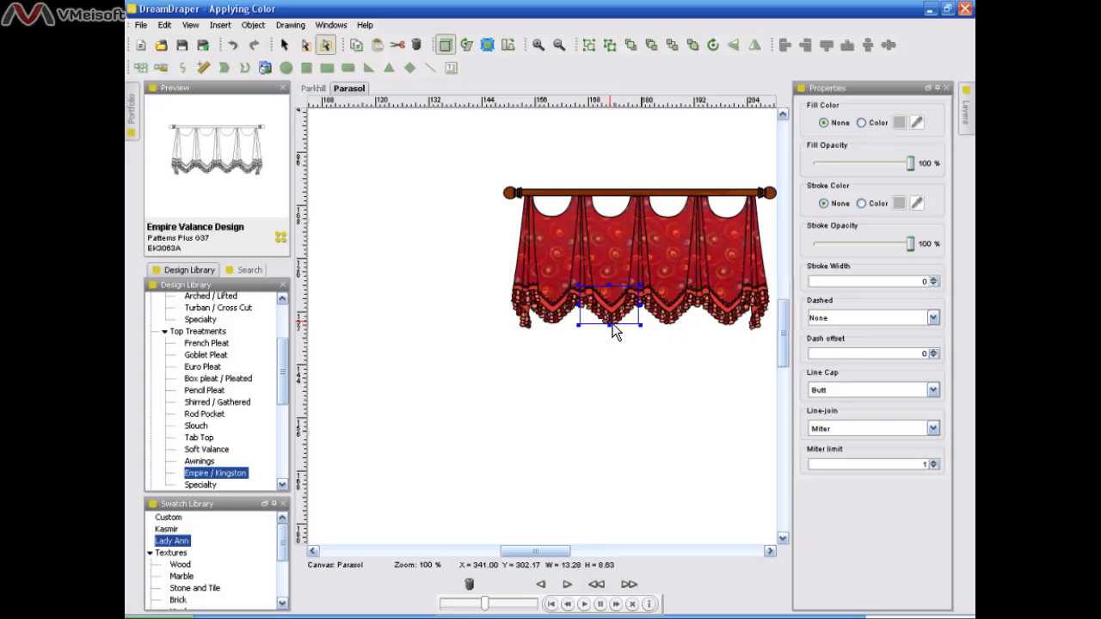
left_click(862, 123)
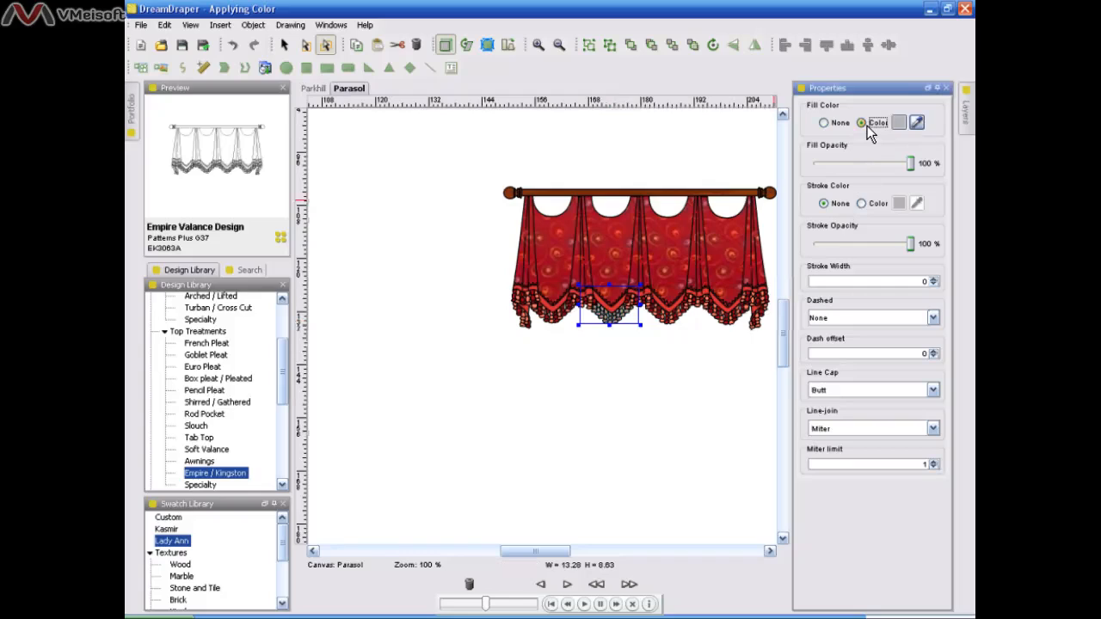
left_click(917, 124)
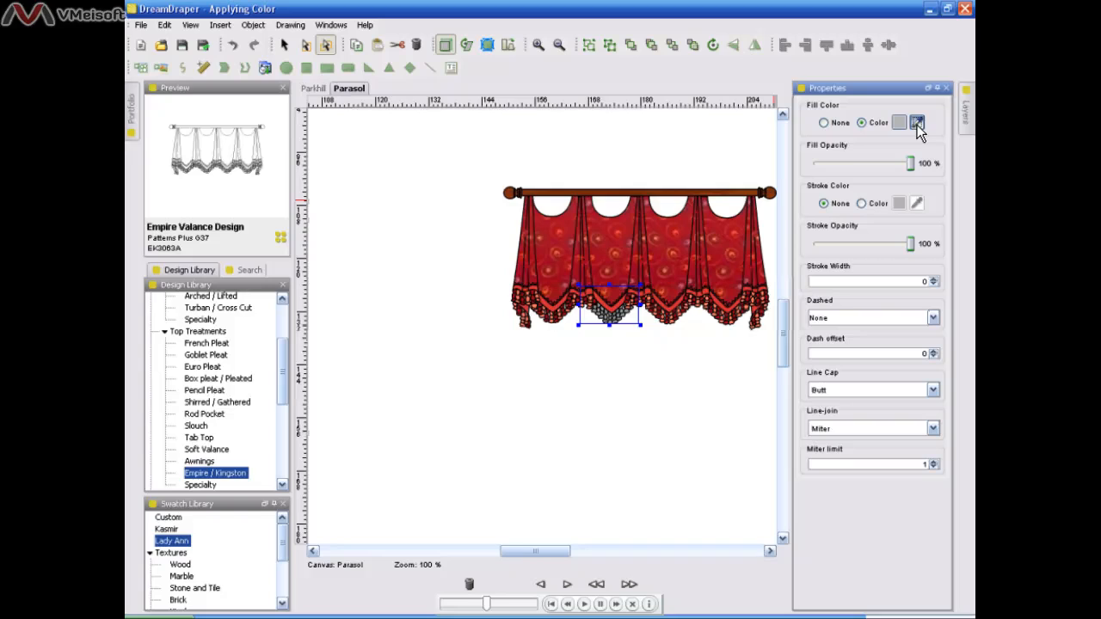
left_click(679, 325)
left_click(650, 353)
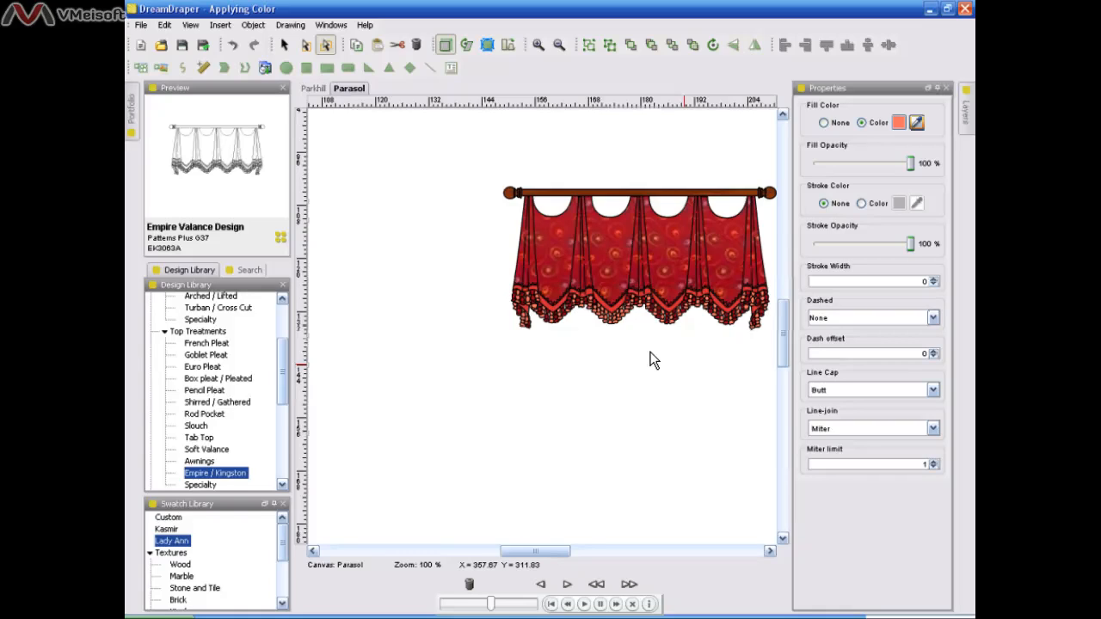
Fill the bead trim of the horn between the first two panels with the colour sampled from the second panel's trim
left_click(584, 309)
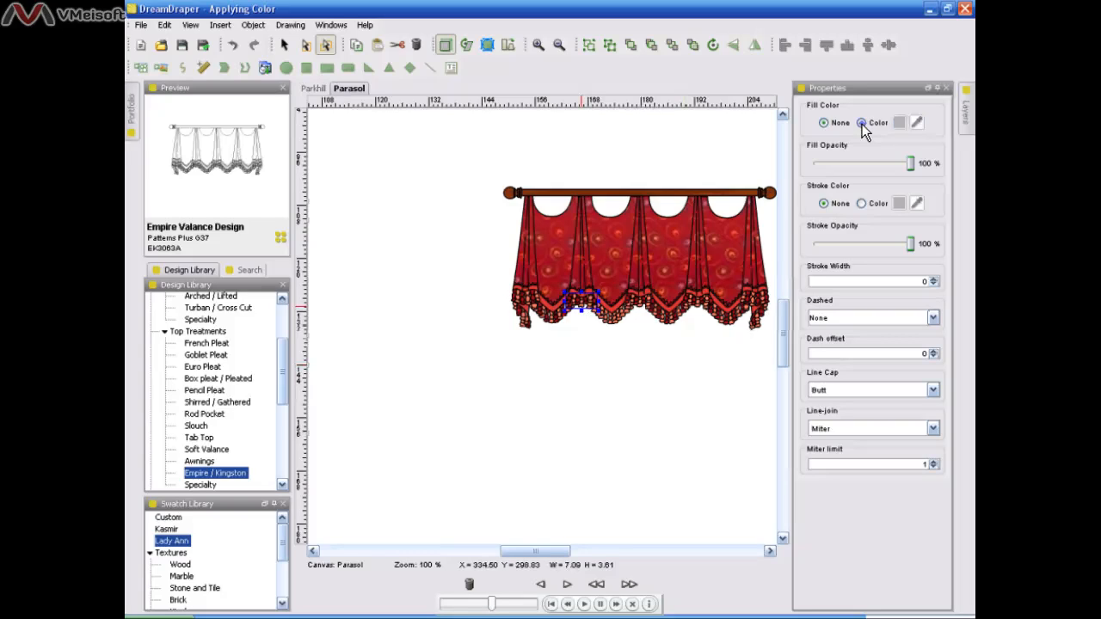
left_click(861, 123)
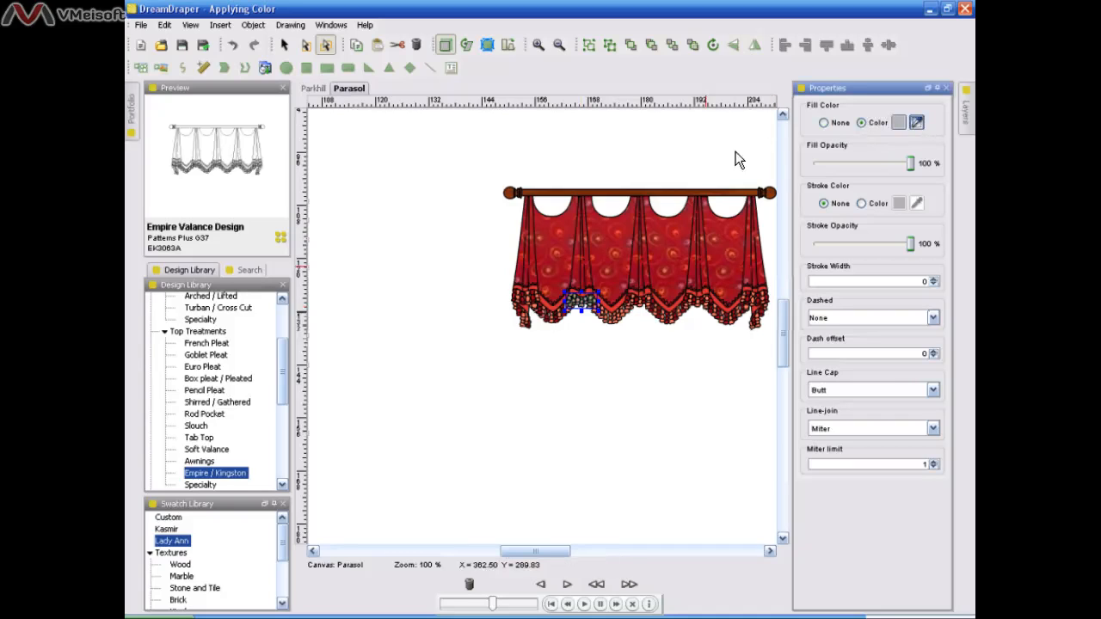
left_click(613, 322)
left_click(636, 352)
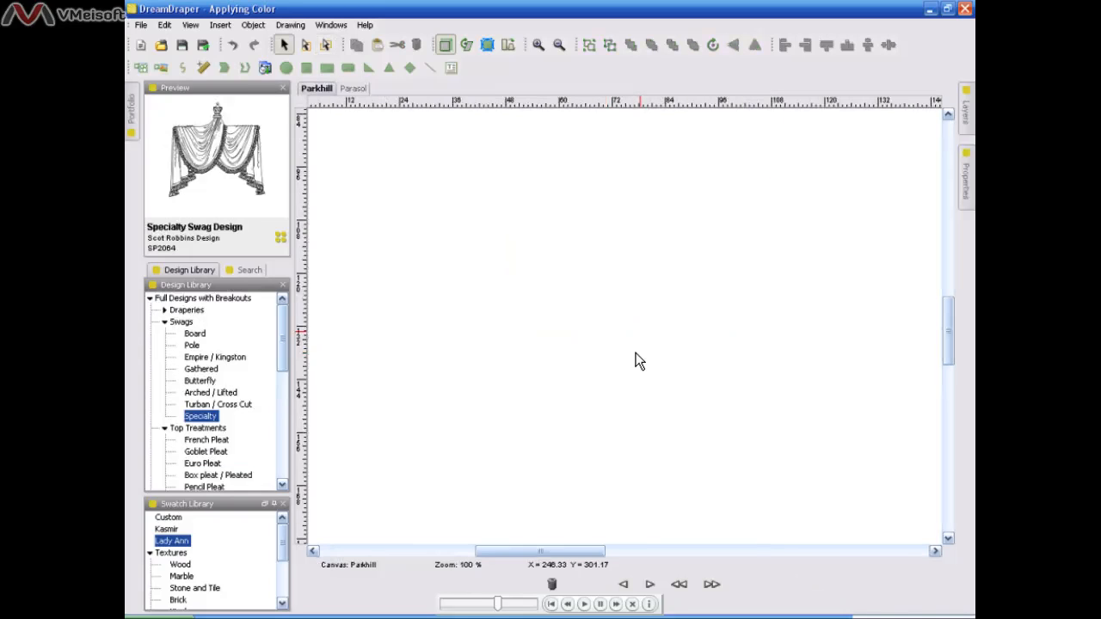
View the component pieces of the Specialty Swag Design and place the full design on the Parkhill canvas
left_click(246, 95)
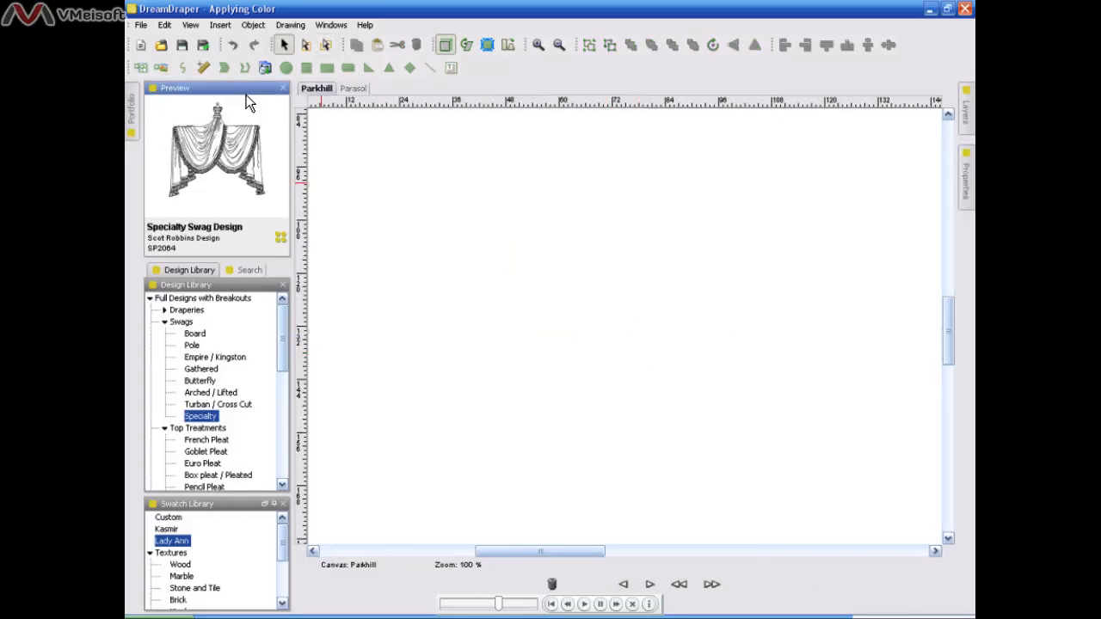
left_click(278, 241)
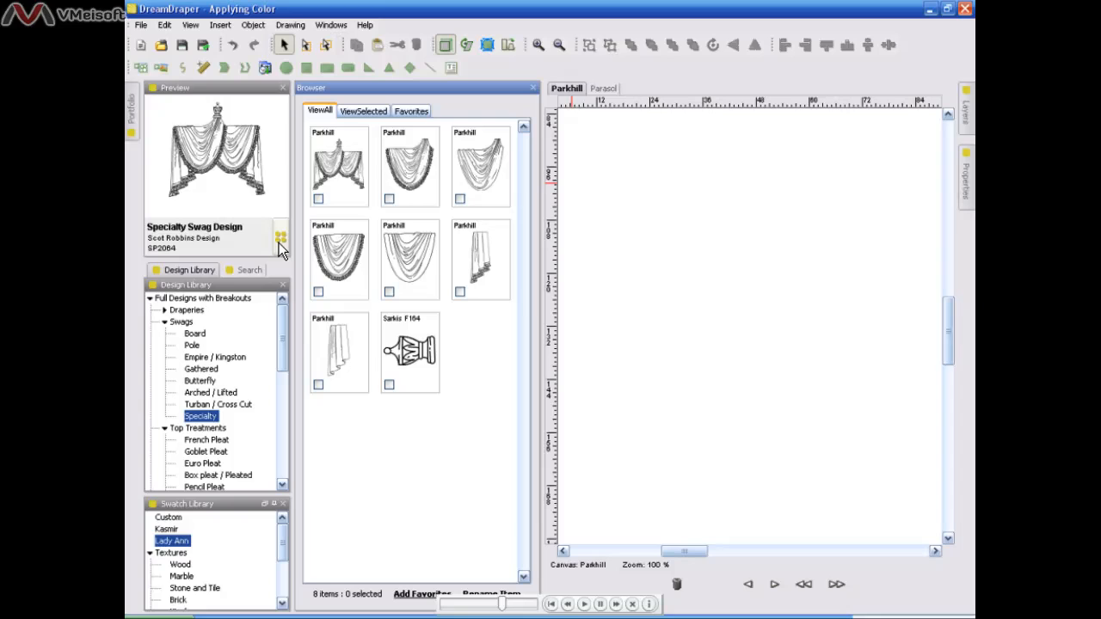
left_click(532, 87)
left_click_drag(236, 176, 557, 300)
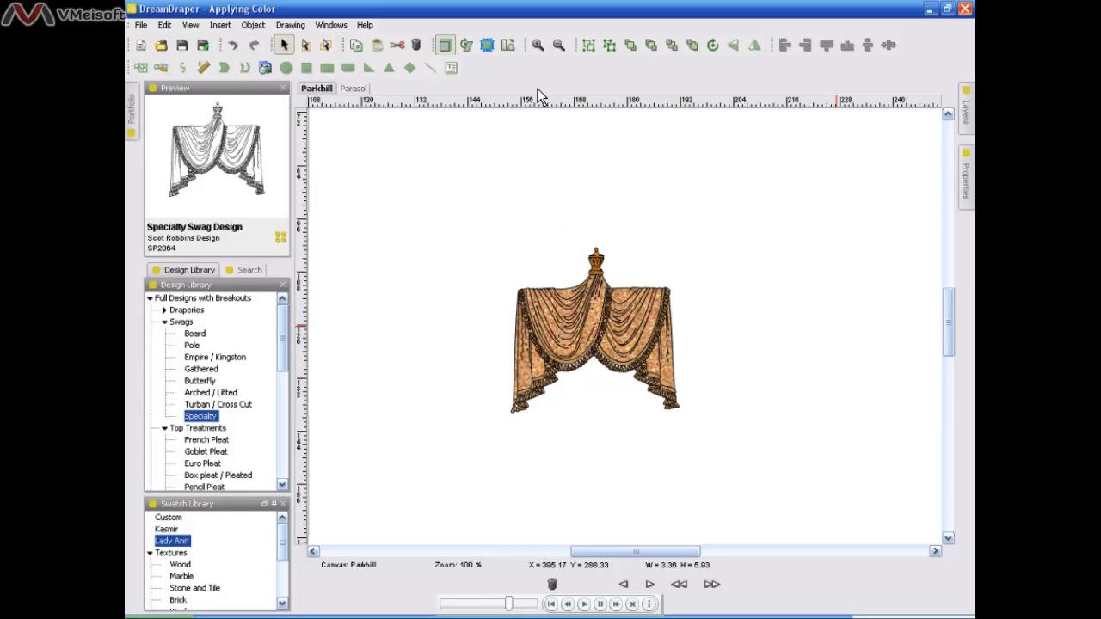
Select a single tassel in the coloured left swag's fringe at 150% zoom and show its properties
left_click(537, 45)
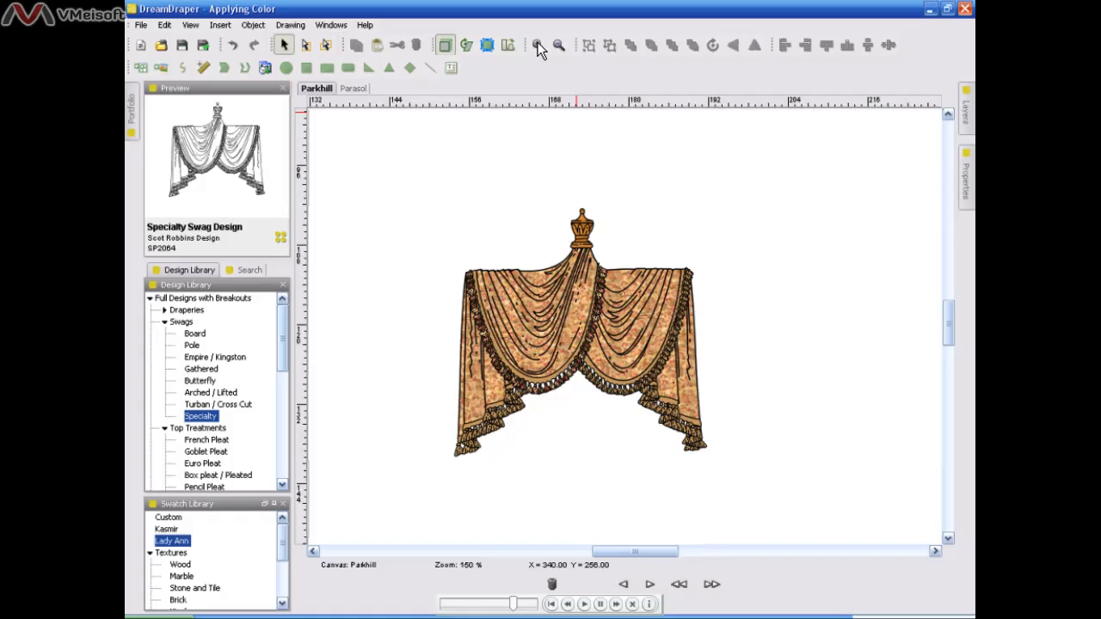
left_click(306, 46)
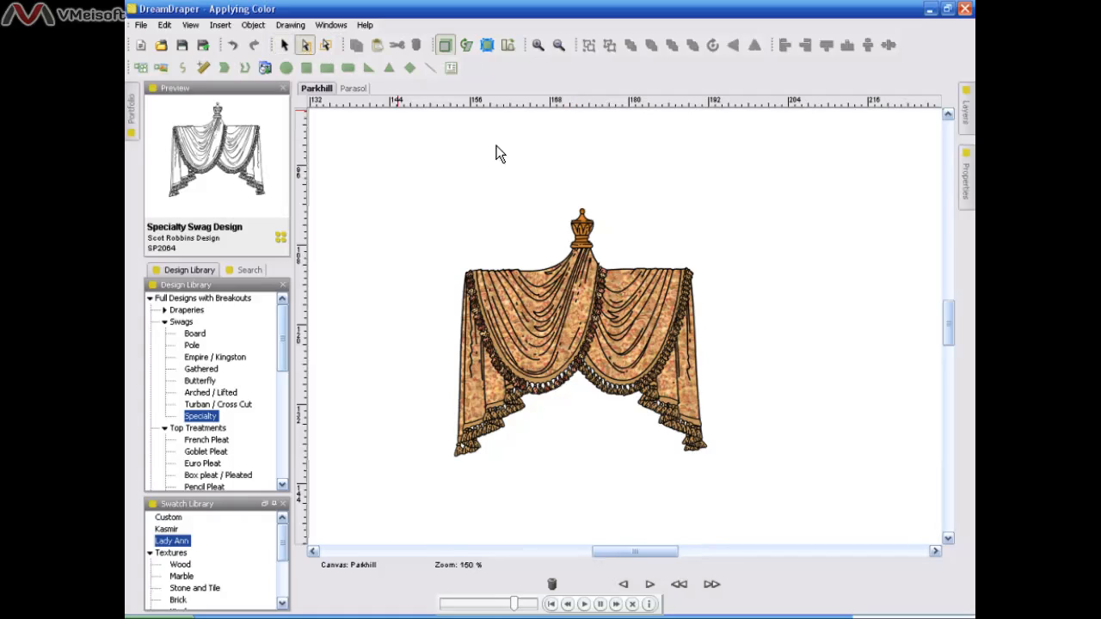
left_click(550, 398)
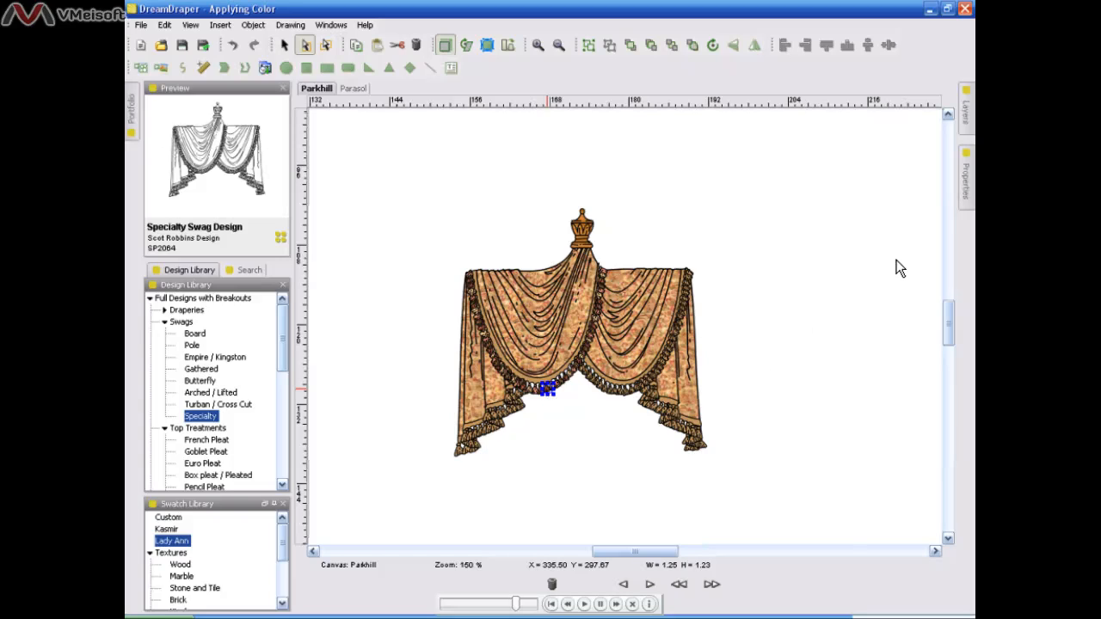
left_click(942, 91)
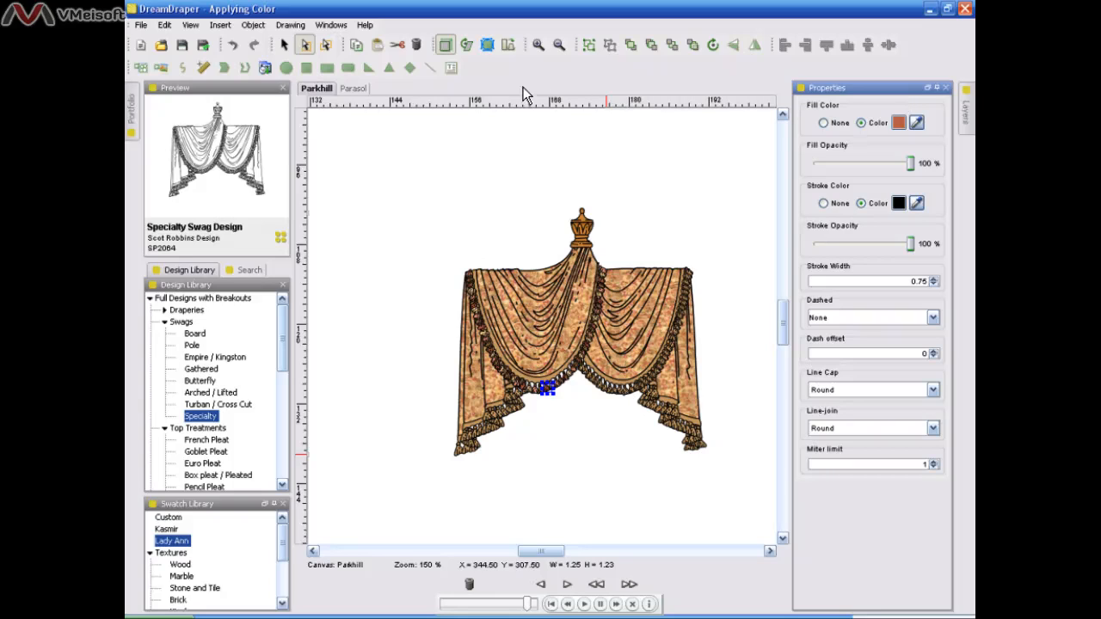
Ungroup the coloured left swag to separate its fringe from the fabric
left_click(285, 45)
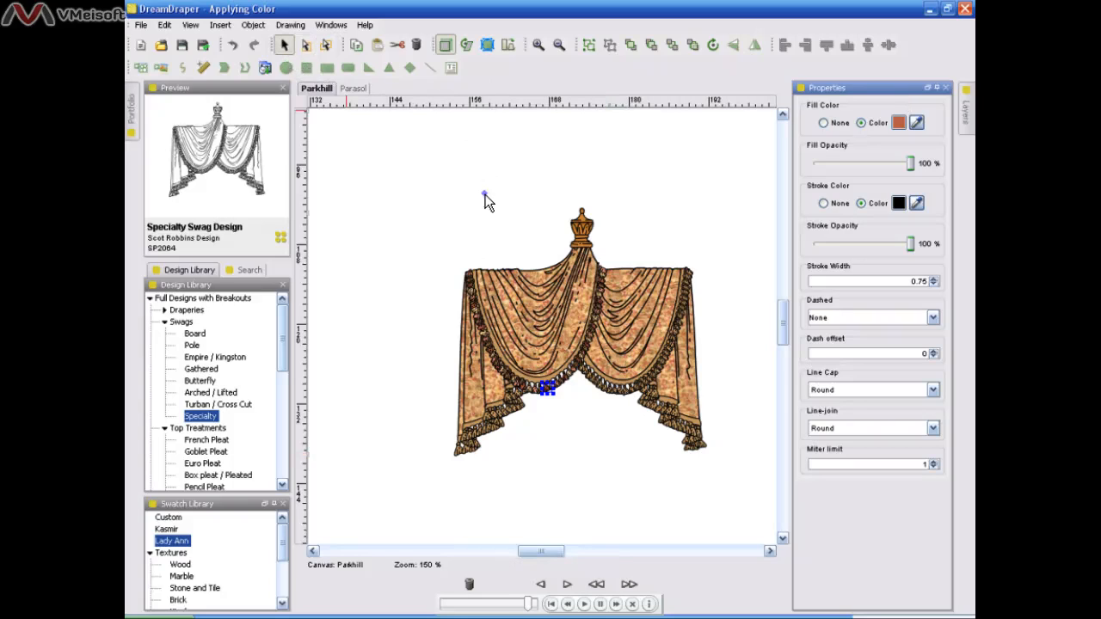
left_click(534, 285)
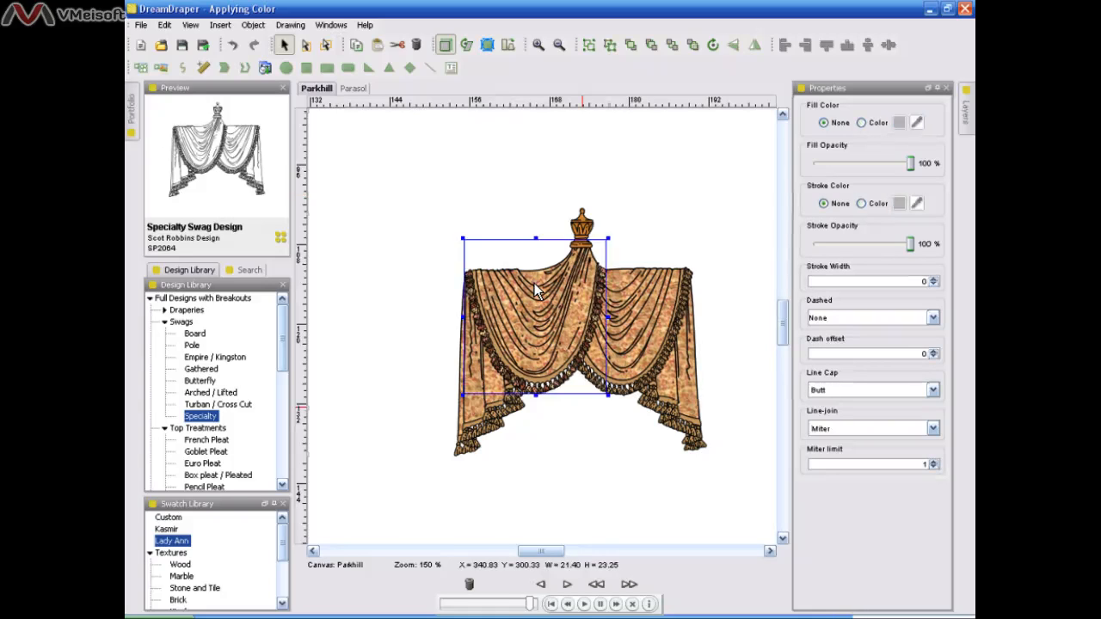
left_click(612, 46)
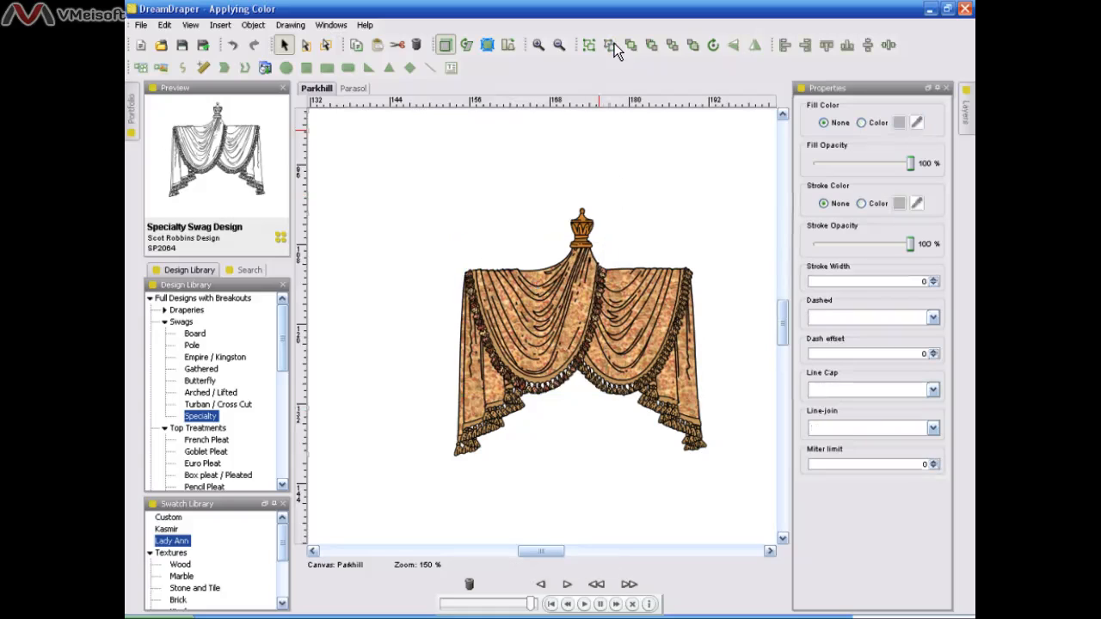
Fill the left swag's entire fringe with a tan colour sampled from the swag design
left_click(550, 392)
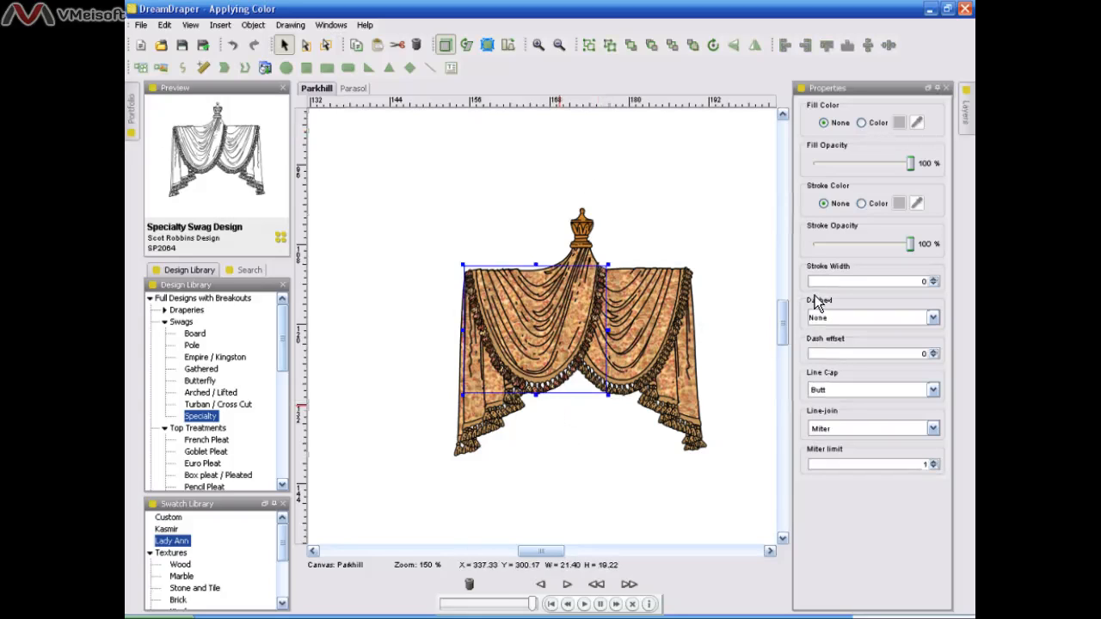
left_click(865, 124)
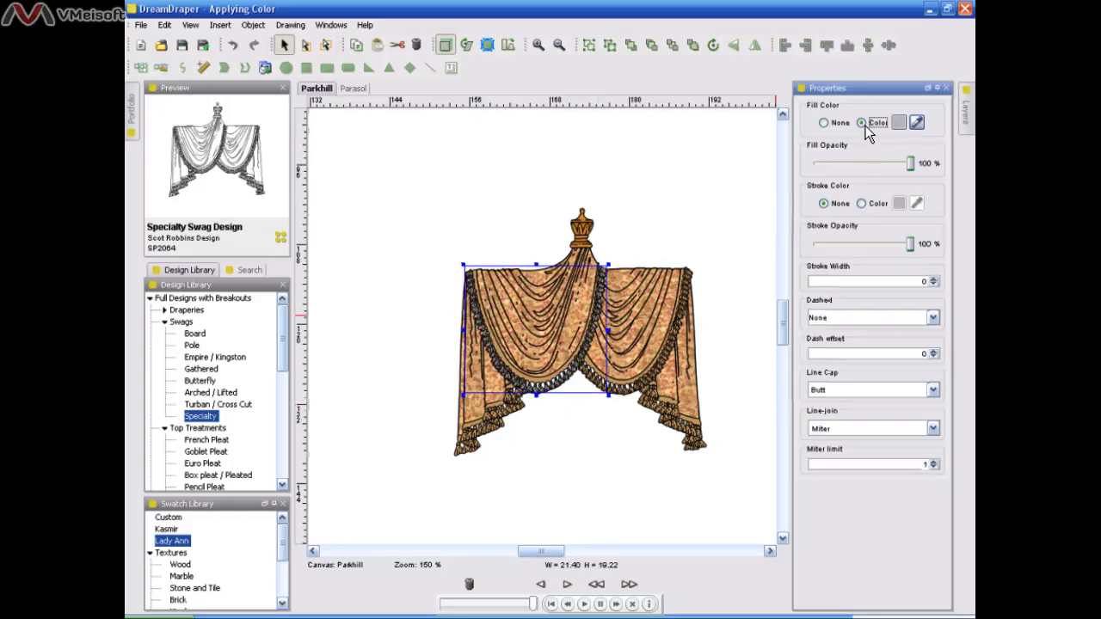
left_click(916, 123)
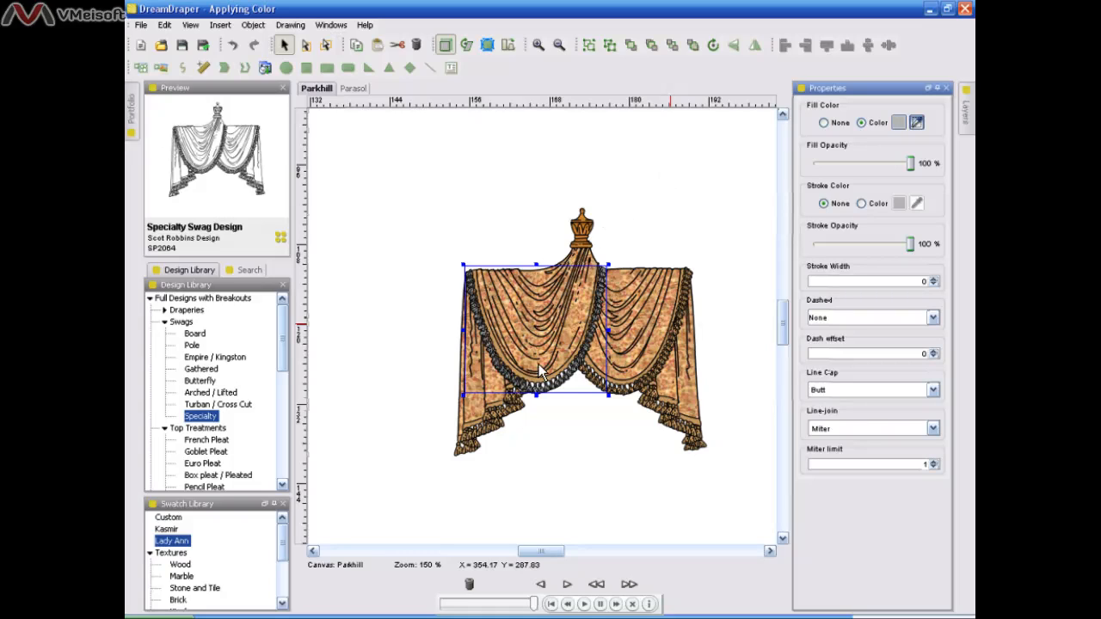
left_click(537, 396)
left_click(559, 418)
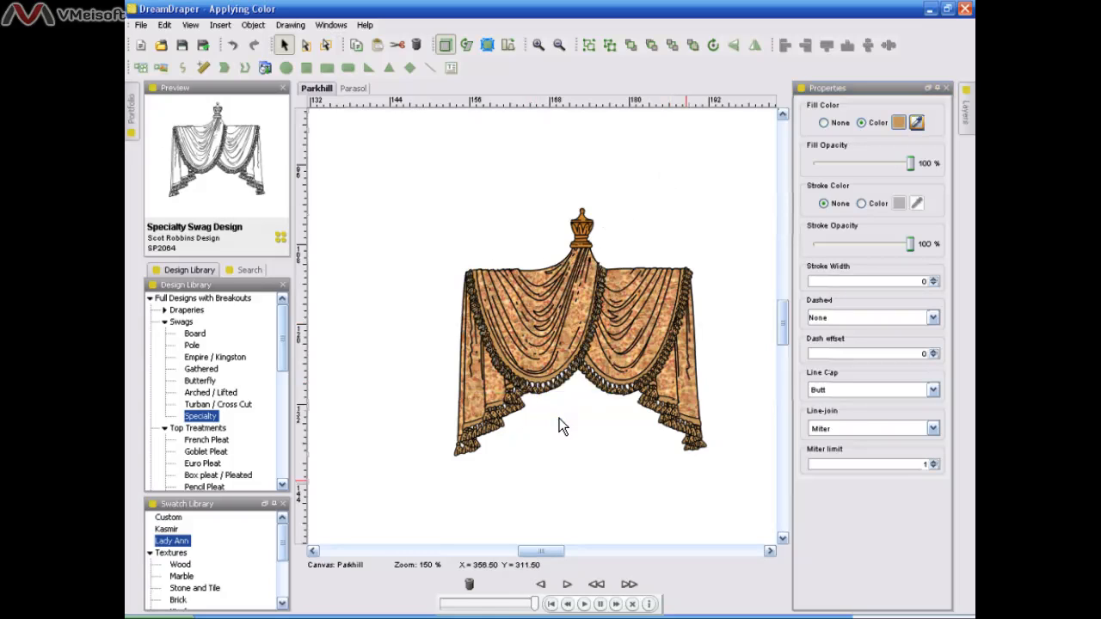